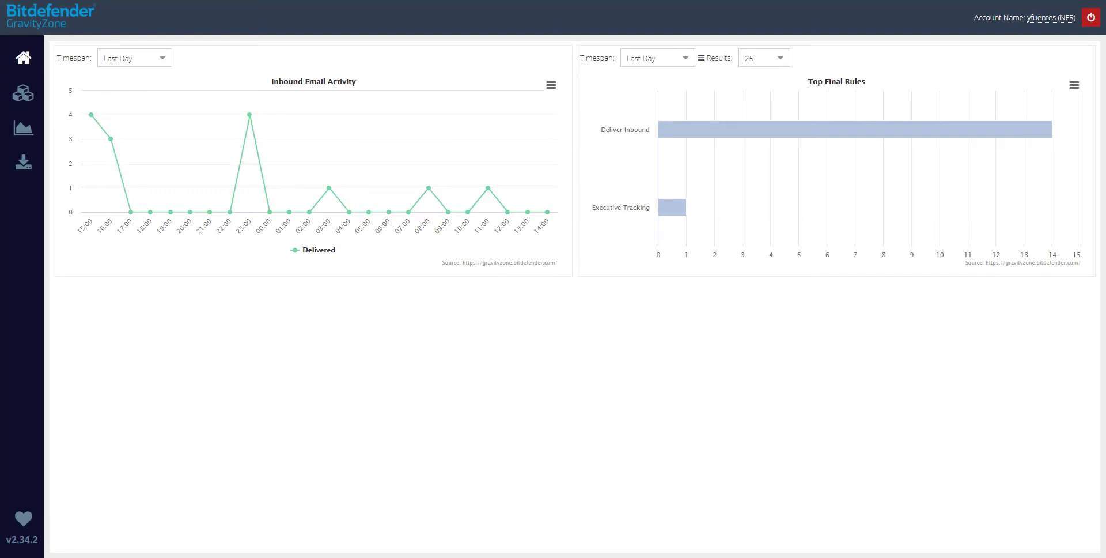
Add a new Email Security message rule named "Excec Email Track"
{"action": "left_click", "coordinate": [23, 95]}
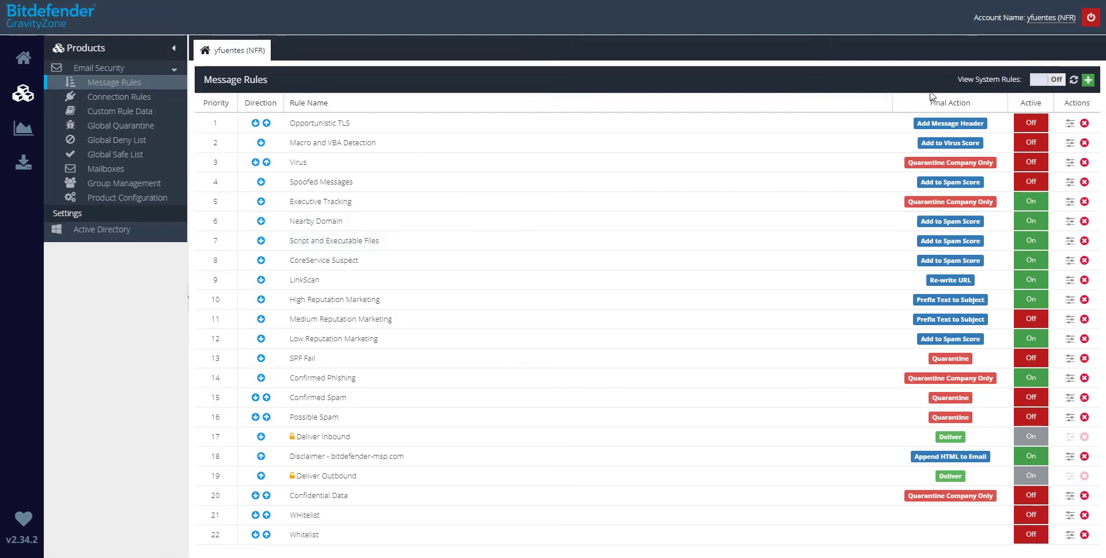
{"action": "left_click", "coordinate": [1089, 80]}
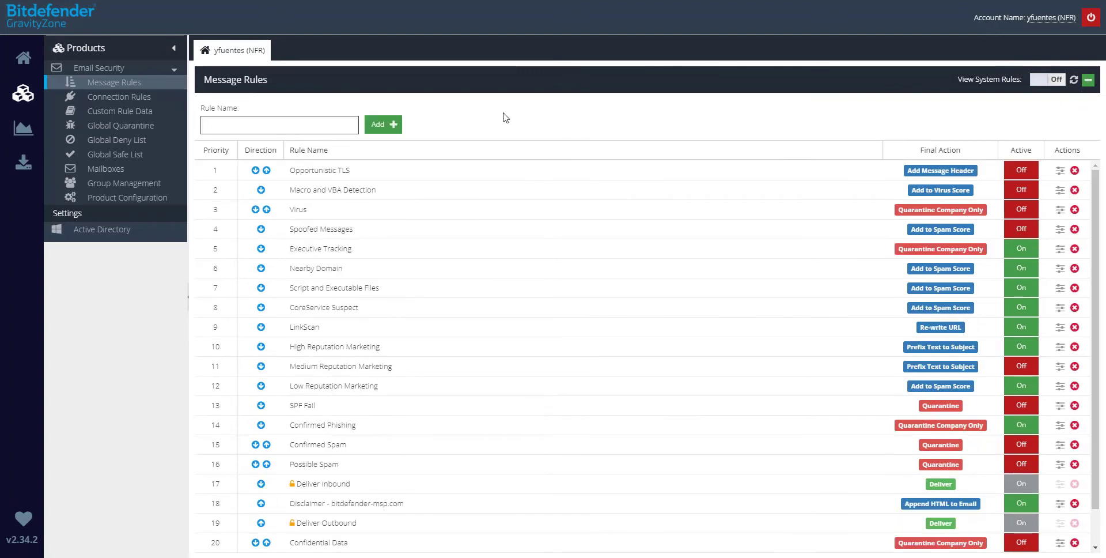
{"action": "left_click", "coordinate": [391, 136]}
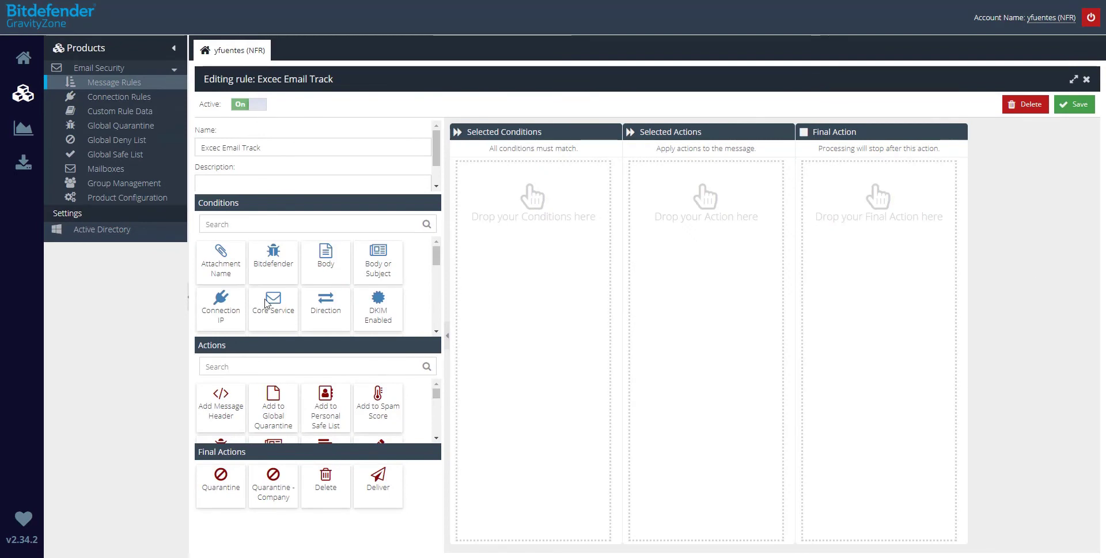
Add a Direction condition to the rule with the condition value Inbound and save the condition
{"action": "left_click_drag", "start_coordinate": [343, 316], "coordinate": [508, 216]}
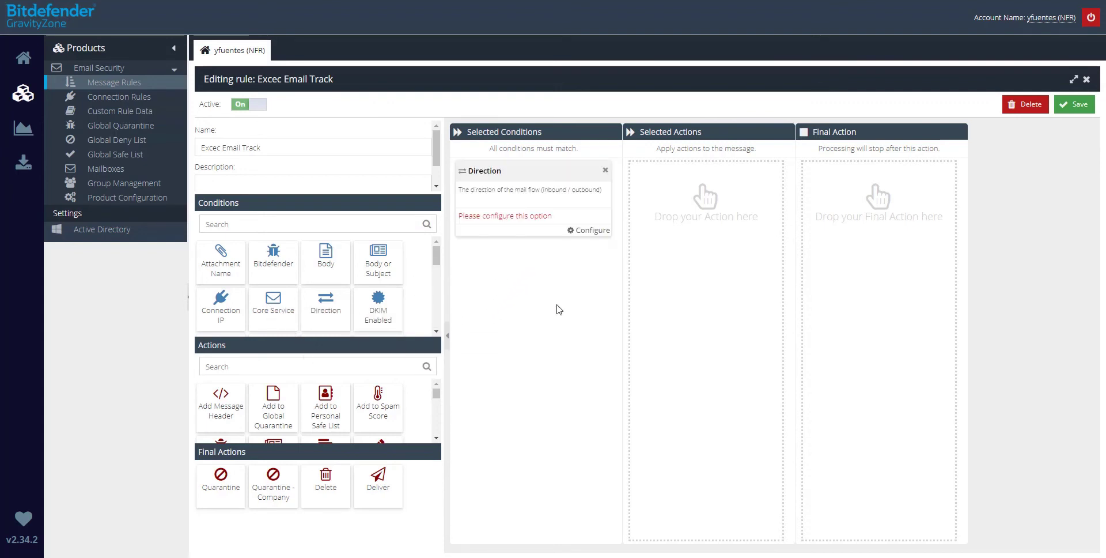
{"action": "left_click", "coordinate": [593, 230]}
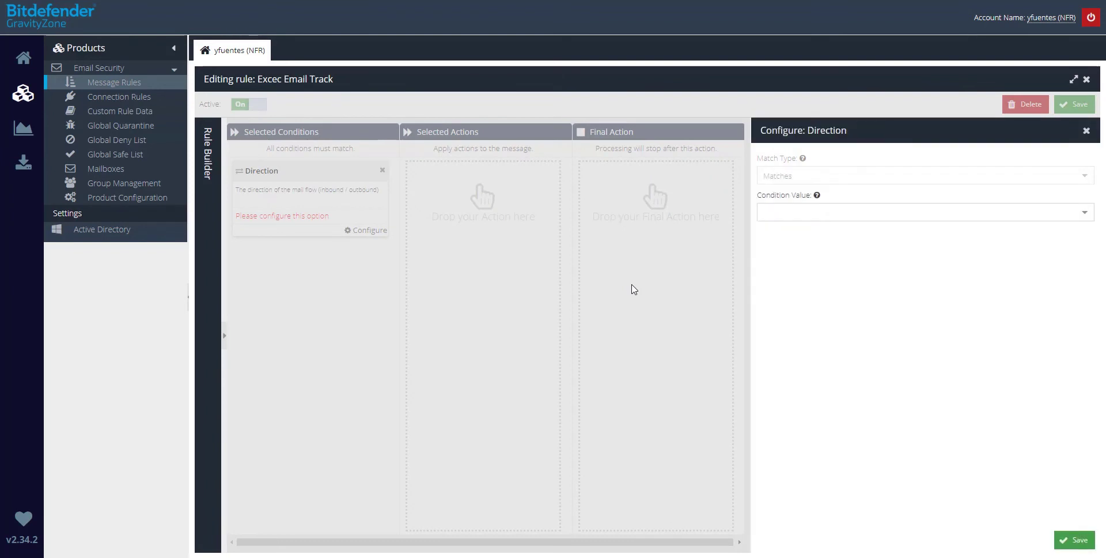
{"action": "left_click", "coordinate": [1085, 215]}
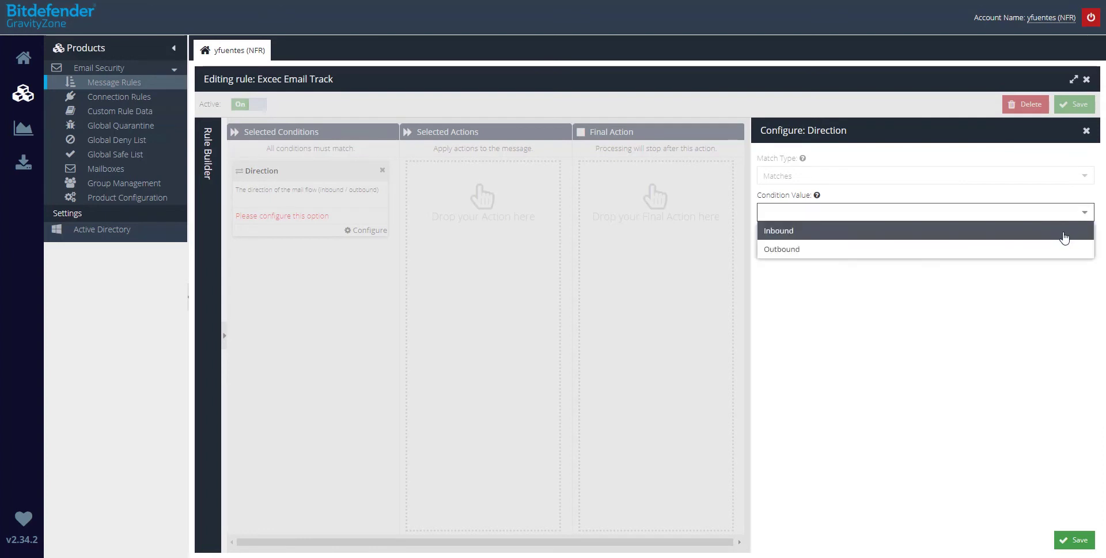
{"action": "left_click", "coordinate": [1055, 236]}
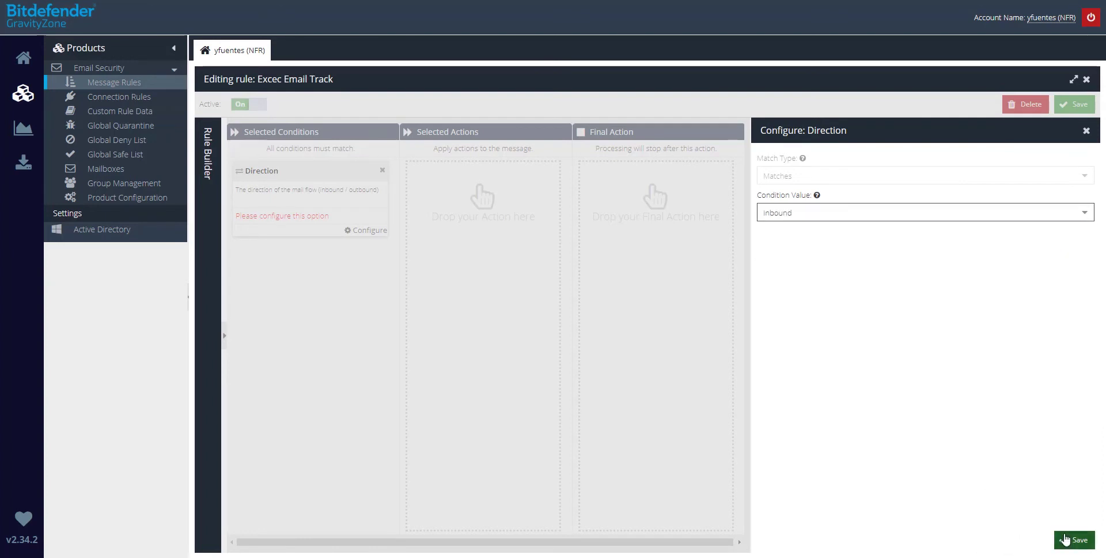
{"action": "left_click", "coordinate": [1065, 539]}
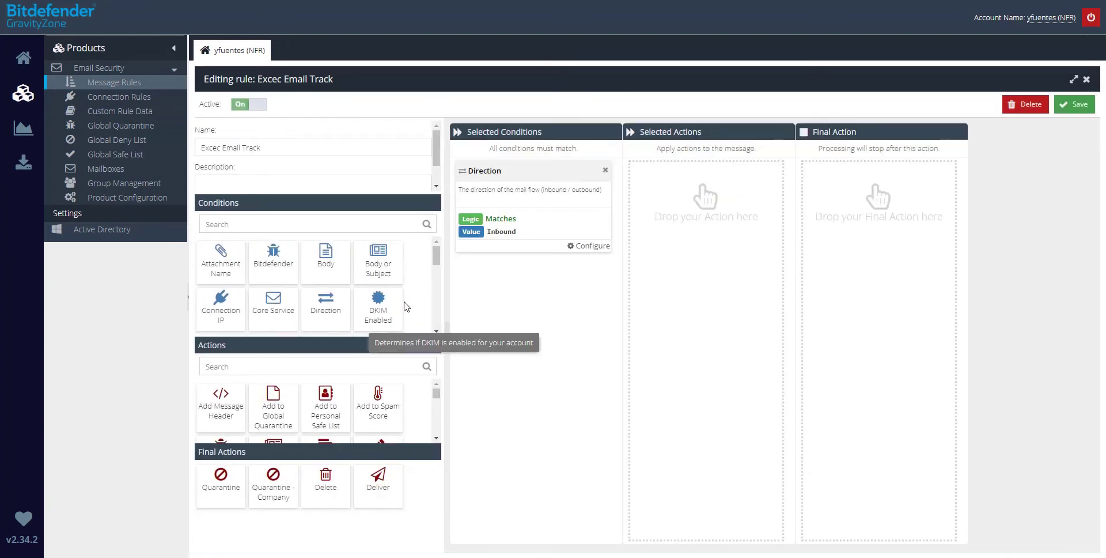
Add an Executive Tracking condition with match type Matches and condition value Contains, and save the condition
{"action": "scroll", "coordinate": [406, 306], "scroll_direction": "down", "scroll_amount": 1}
{"action": "scroll", "coordinate": [408, 319], "scroll_direction": "down", "scroll_amount": 3}
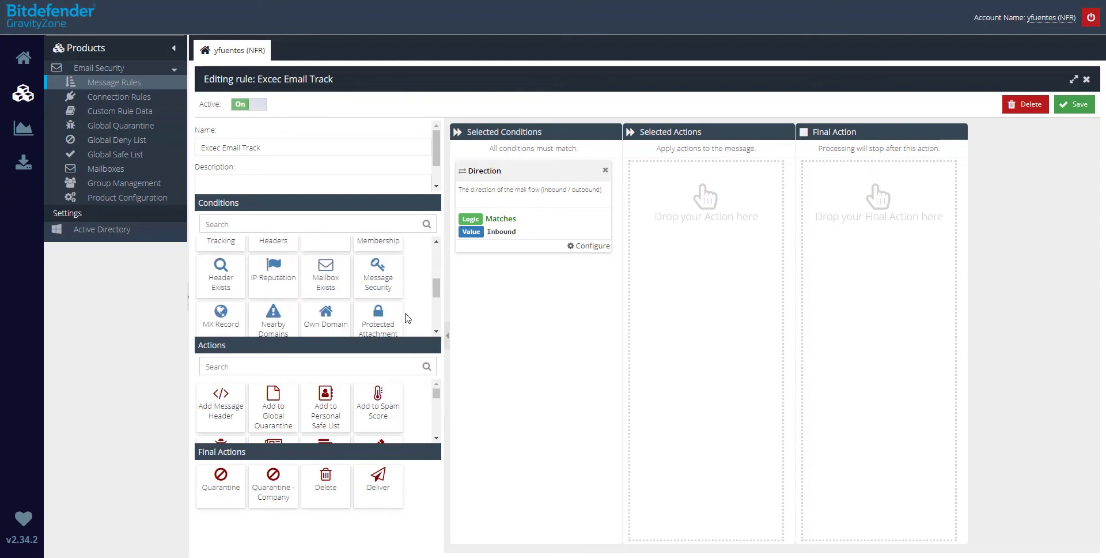
{"action": "scroll", "coordinate": [408, 318], "scroll_direction": "up", "scroll_amount": 2}
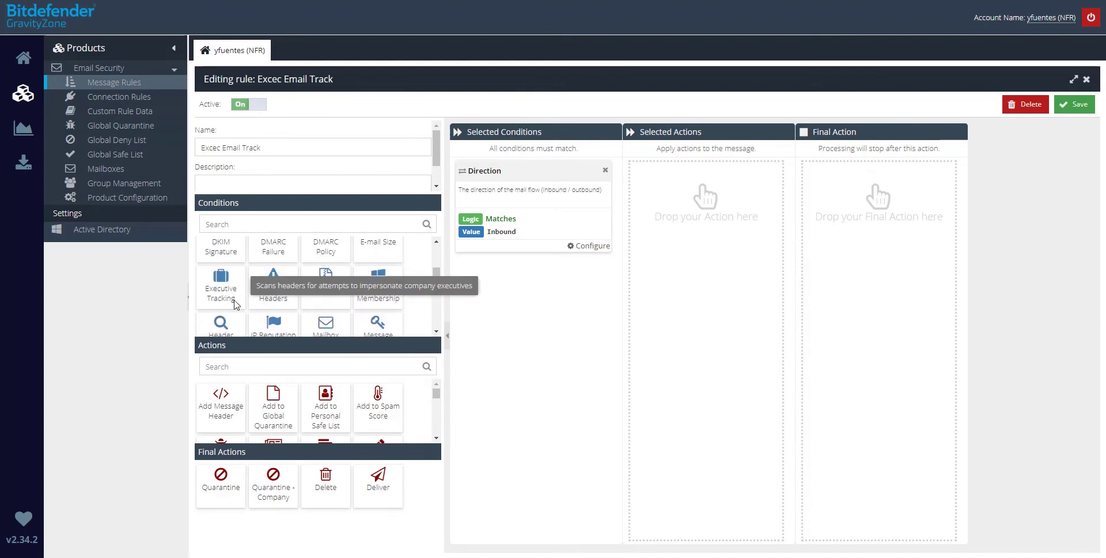
{"action": "left_click_drag", "start_coordinate": [225, 286], "coordinate": [507, 288]}
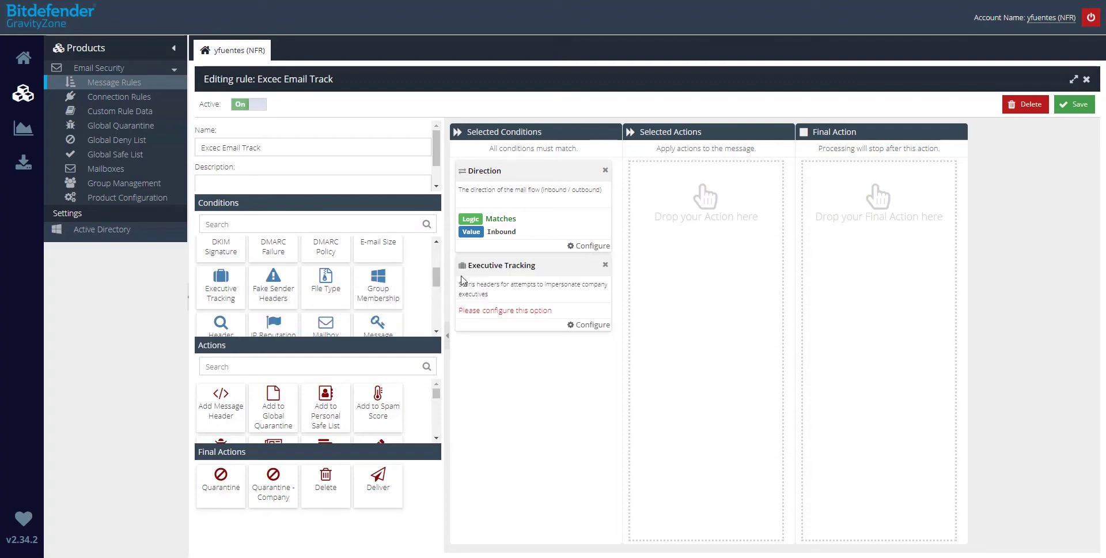
{"action": "left_click", "coordinate": [592, 326]}
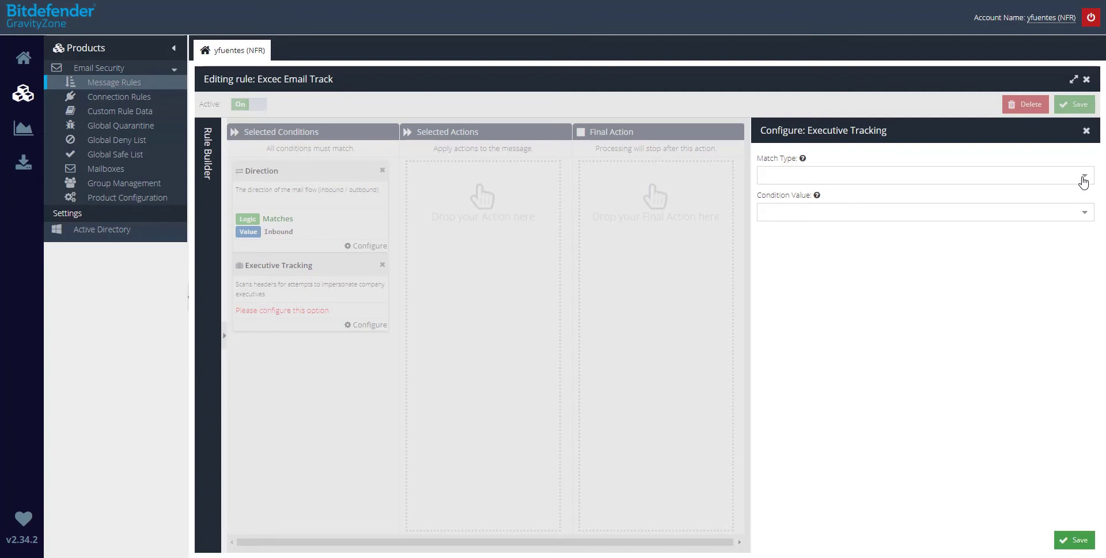
{"action": "left_click", "coordinate": [1084, 179]}
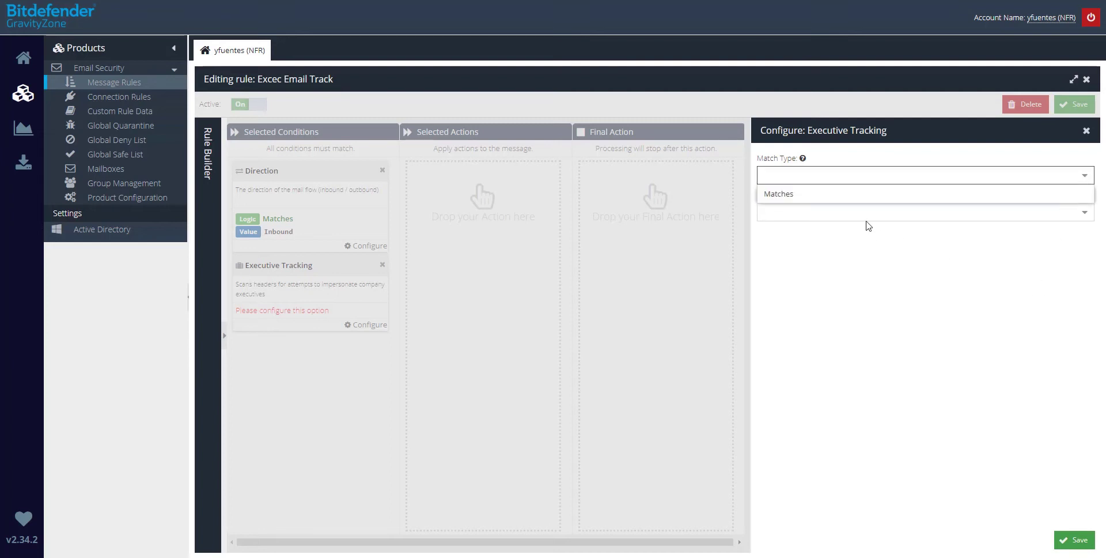
{"action": "left_click", "coordinate": [848, 197]}
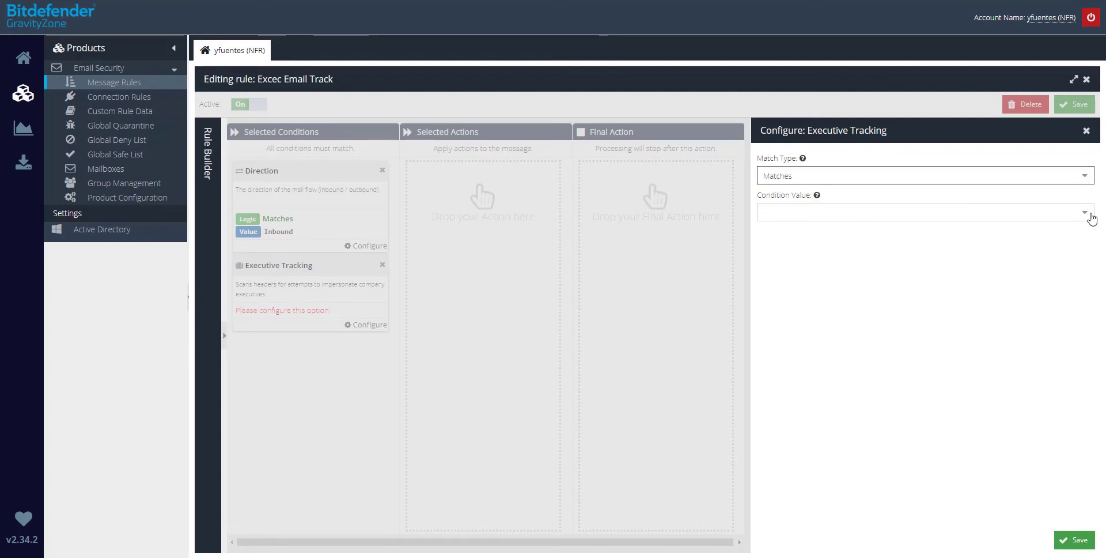
{"action": "left_click", "coordinate": [1089, 217]}
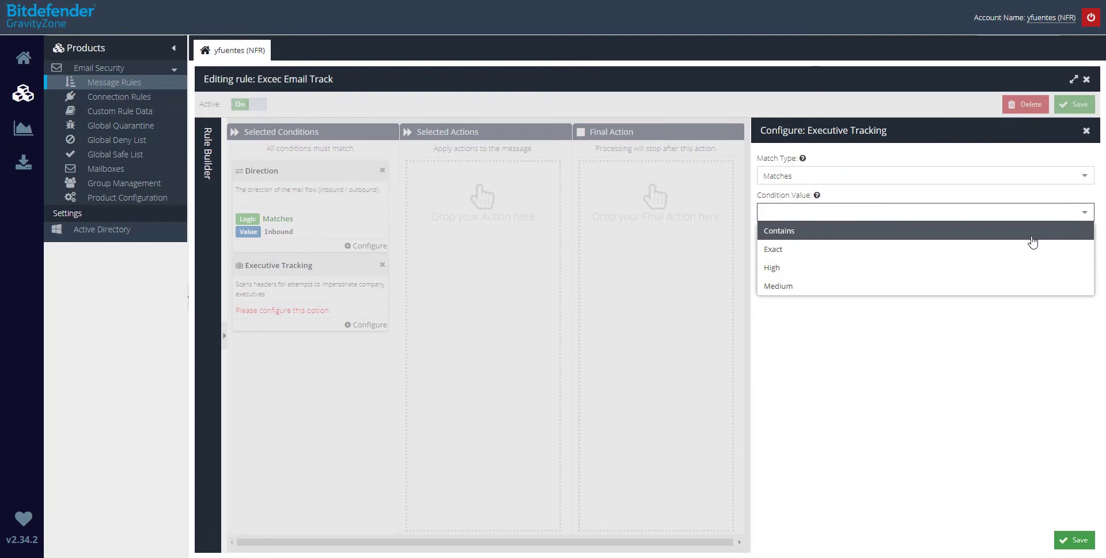
{"action": "left_click", "coordinate": [972, 240]}
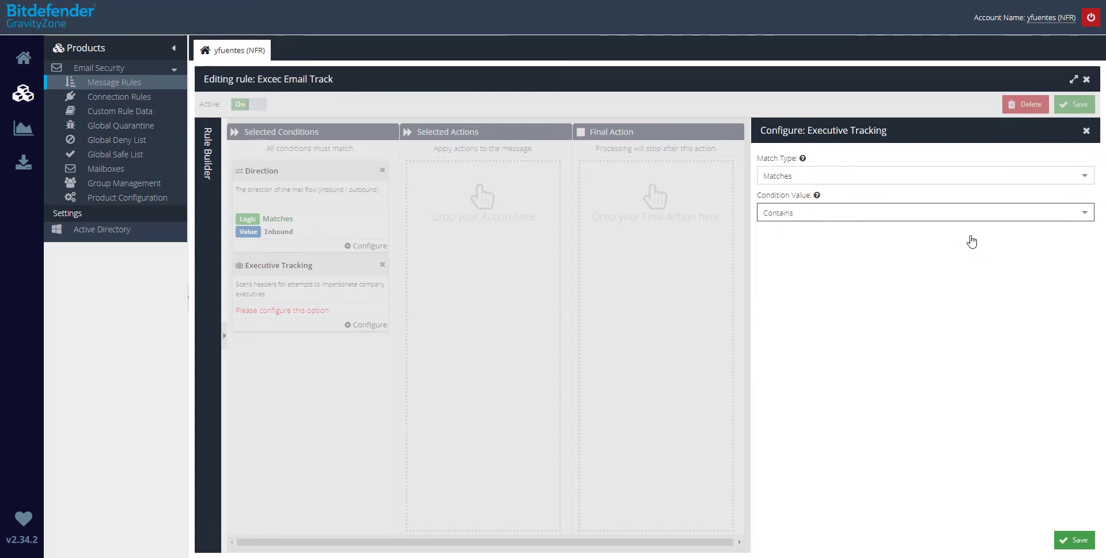
{"action": "left_click", "coordinate": [1076, 539]}
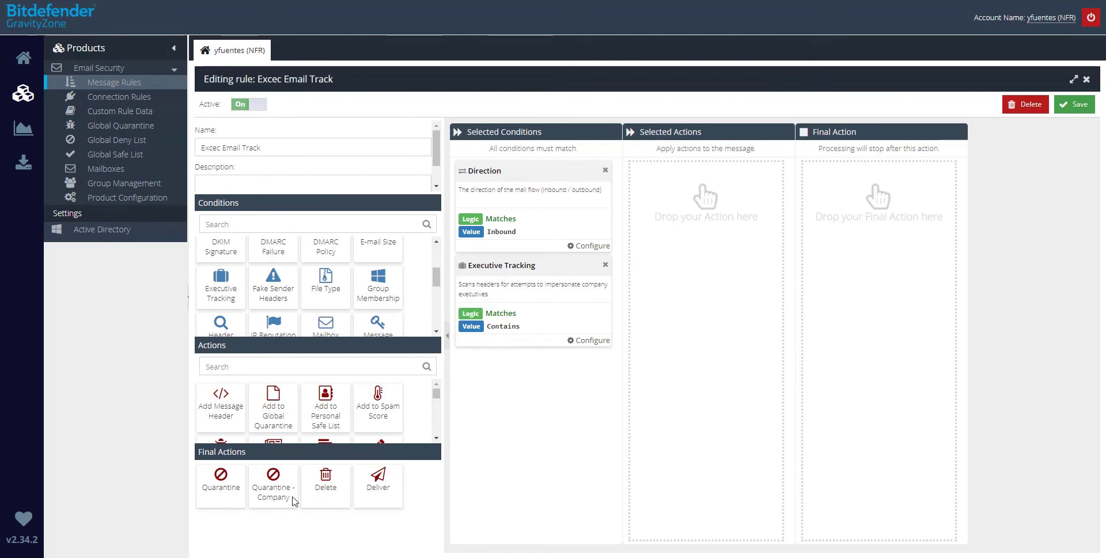
Add Quarantine - Company as the final action with the value Executive EMail Tracking, and save the rule
{"action": "left_click_drag", "start_coordinate": [284, 503], "coordinate": [872, 251]}
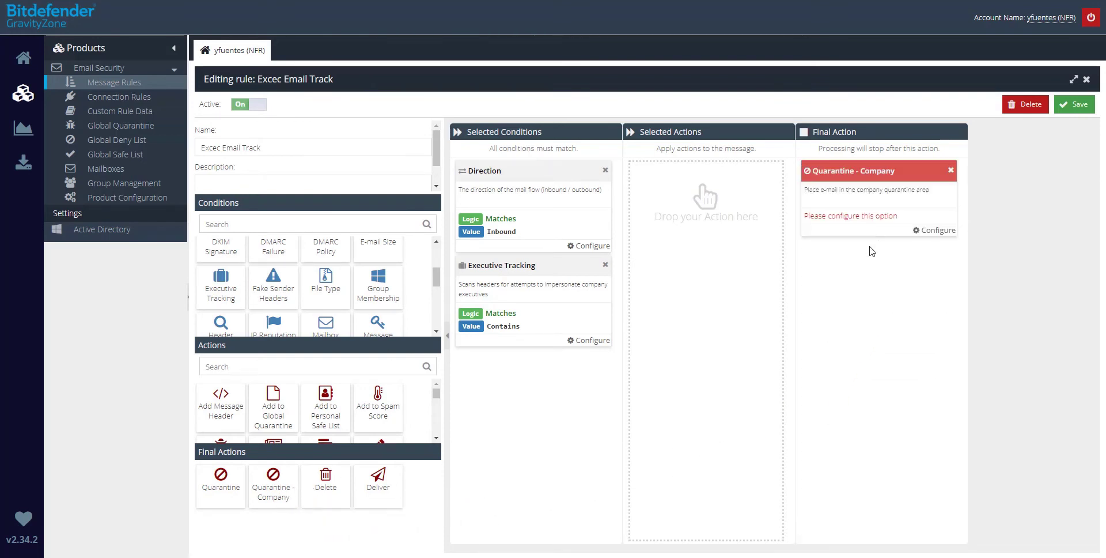
{"action": "left_click", "coordinate": [939, 231]}
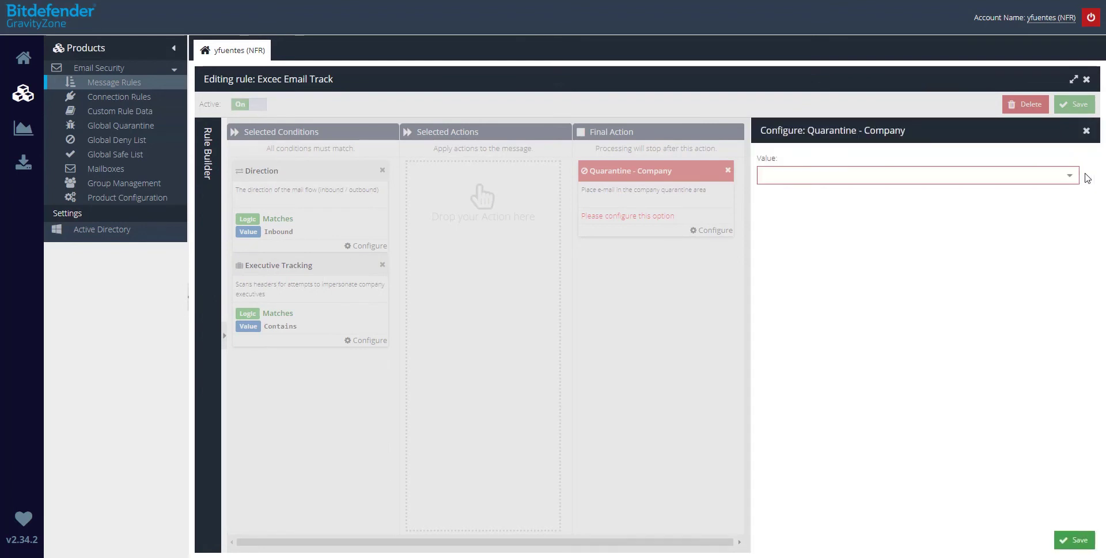
{"action": "left_click", "coordinate": [1067, 181]}
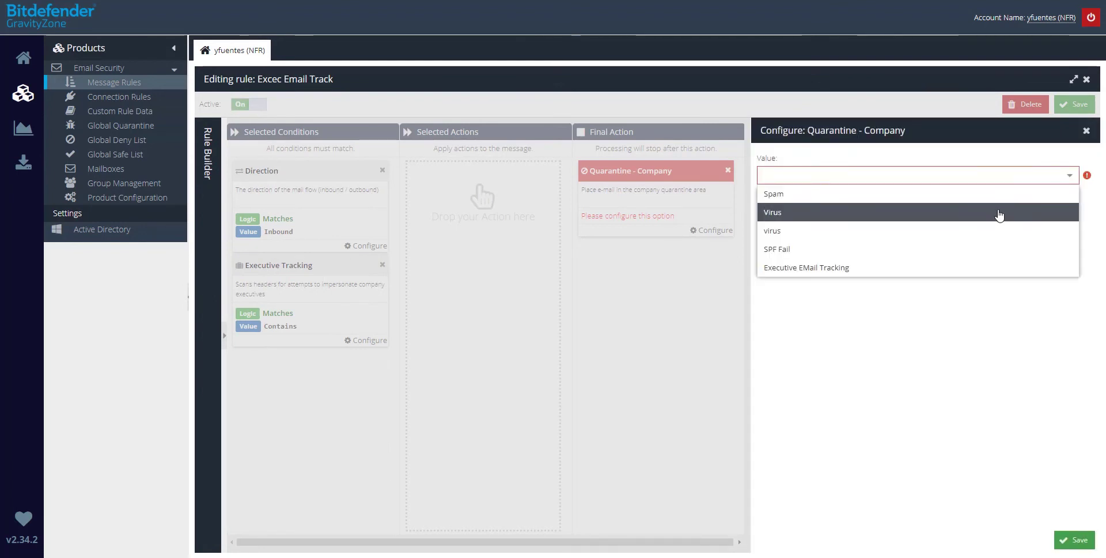
{"action": "left_click", "coordinate": [996, 197]}
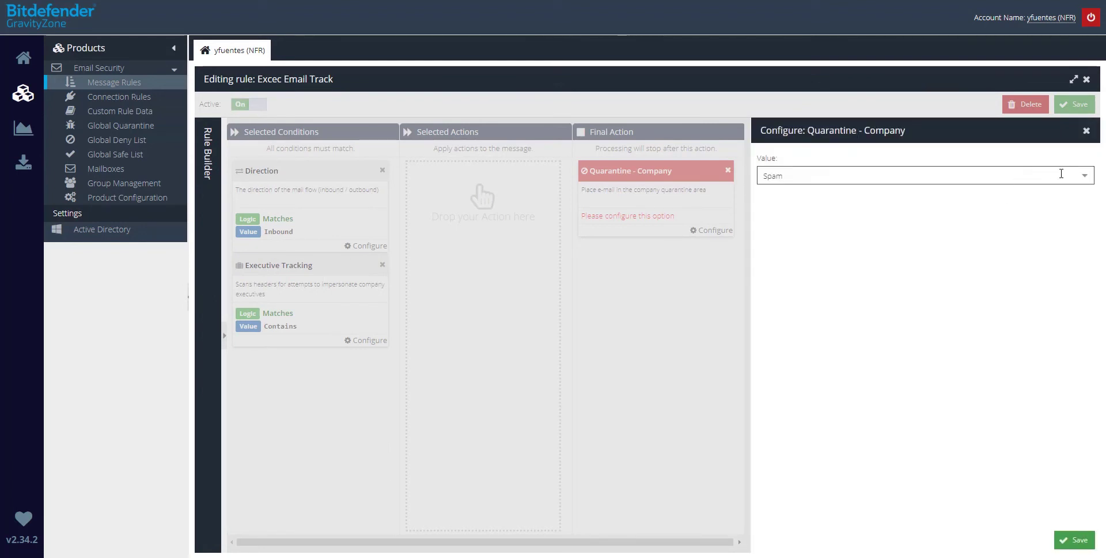
{"action": "left_click", "coordinate": [1084, 178]}
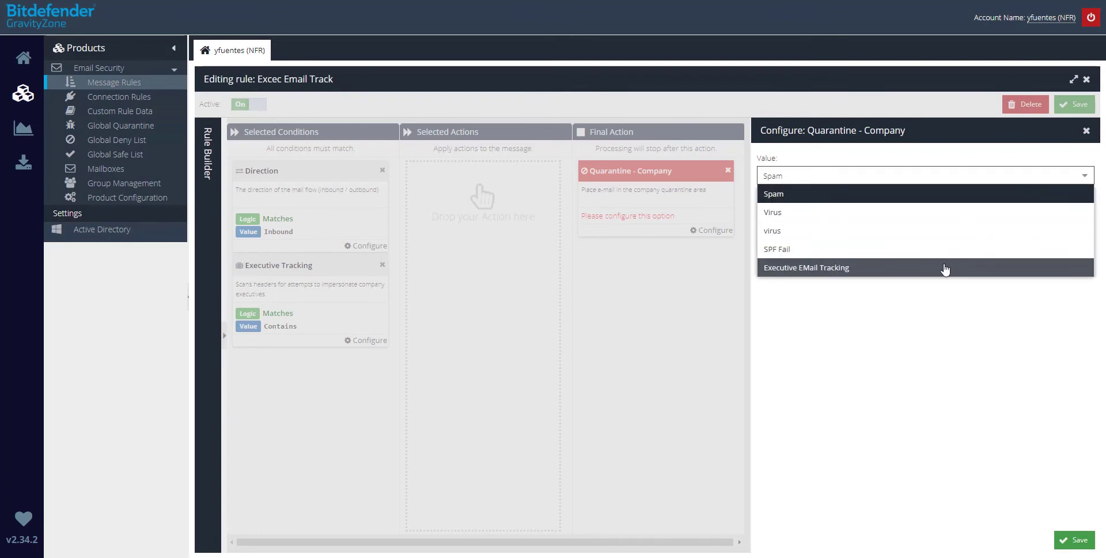
{"action": "left_click", "coordinate": [946, 268]}
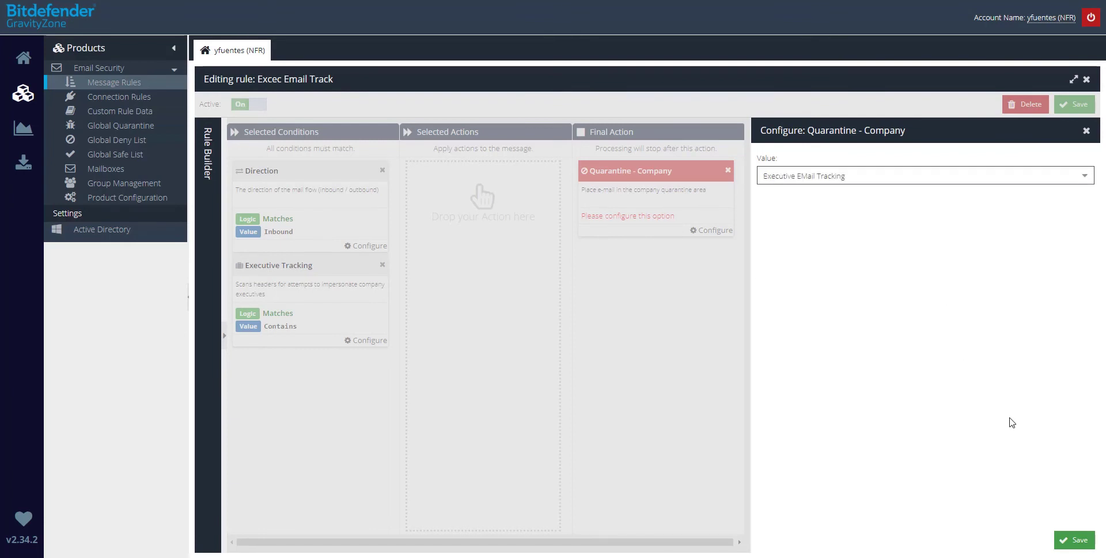
{"action": "left_click", "coordinate": [891, 175]}
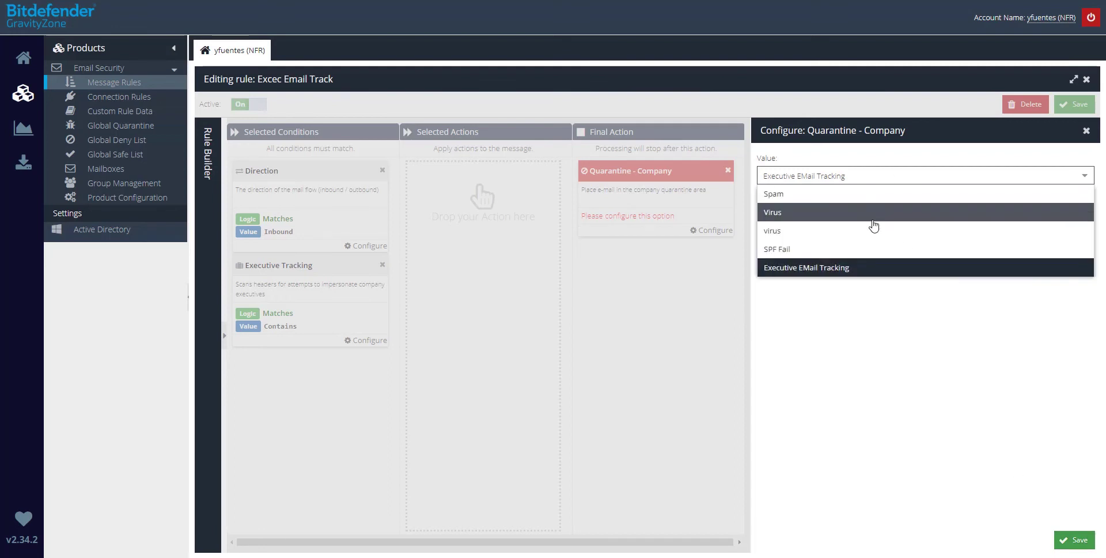
{"action": "left_click", "coordinate": [1065, 542]}
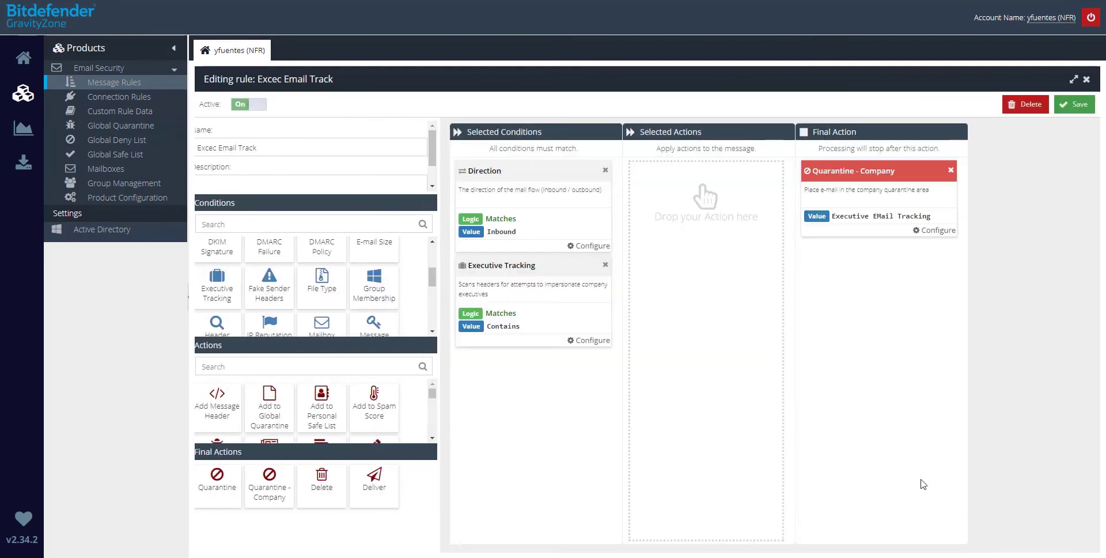
{"action": "left_click", "coordinate": [1065, 107]}
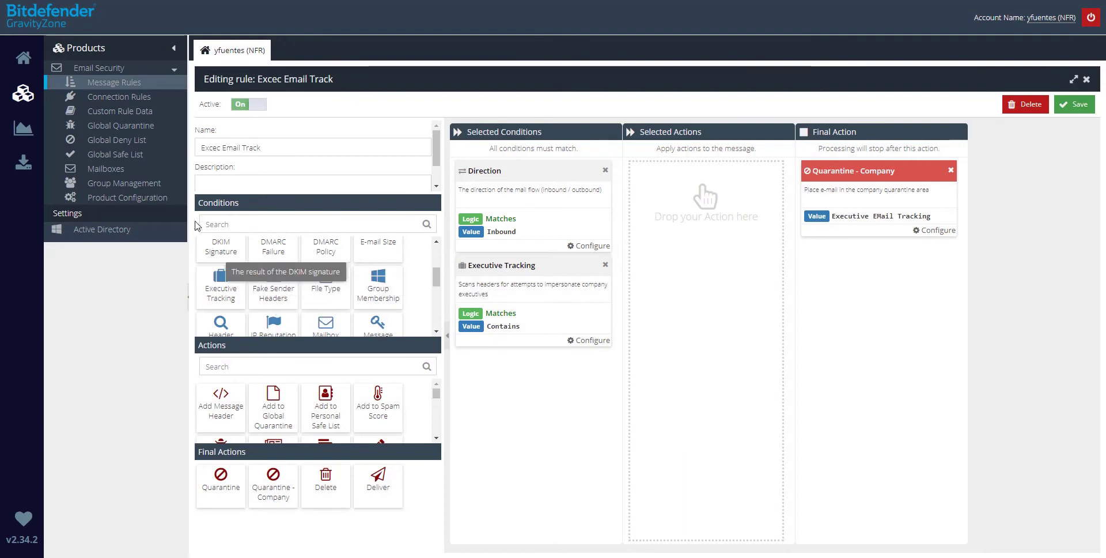
Review the synchronised mailboxes' Exec Tracking settings and the aliases of the mailbox that has tracking enabled, closing the aliases when done
{"action": "left_click", "coordinate": [118, 169]}
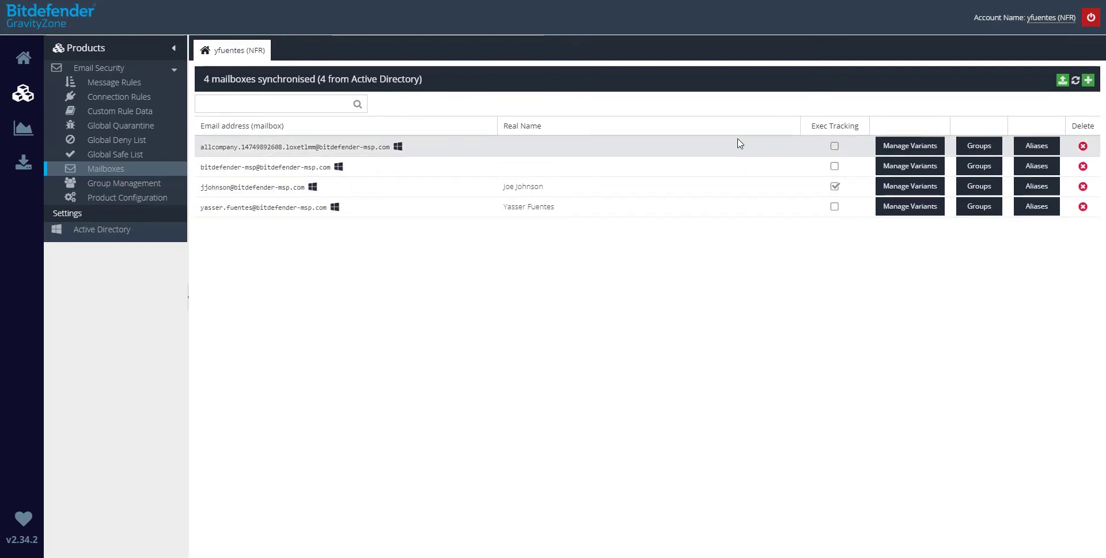
{"action": "left_click", "coordinate": [835, 187]}
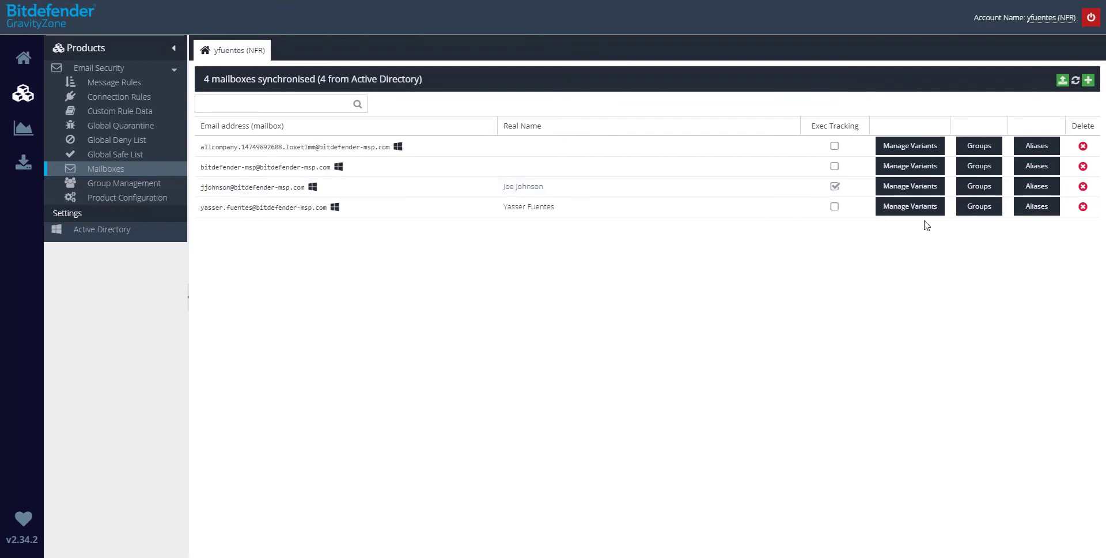
{"action": "left_click", "coordinate": [1036, 186]}
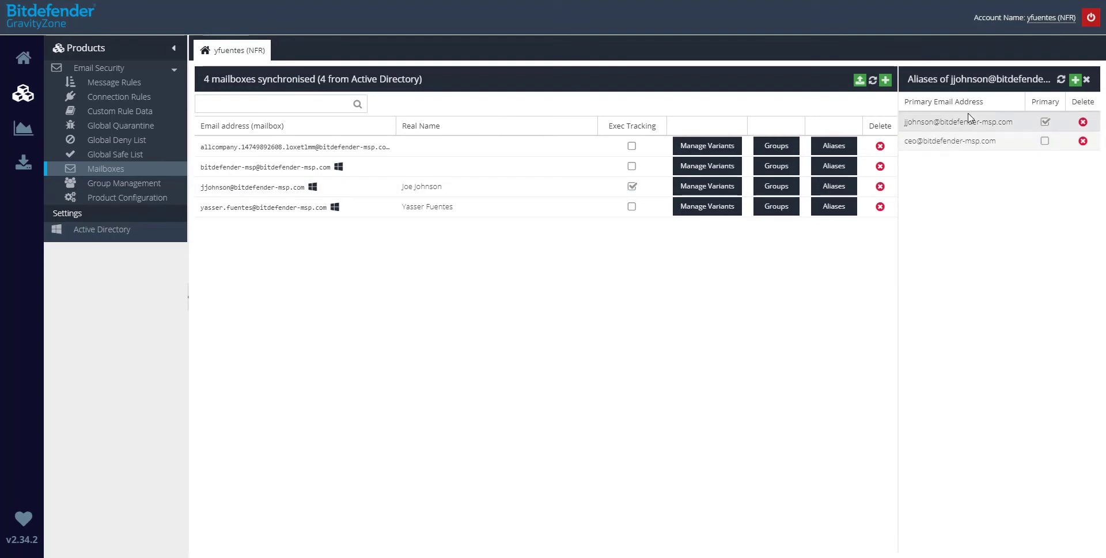
{"action": "left_click", "coordinate": [1087, 79]}
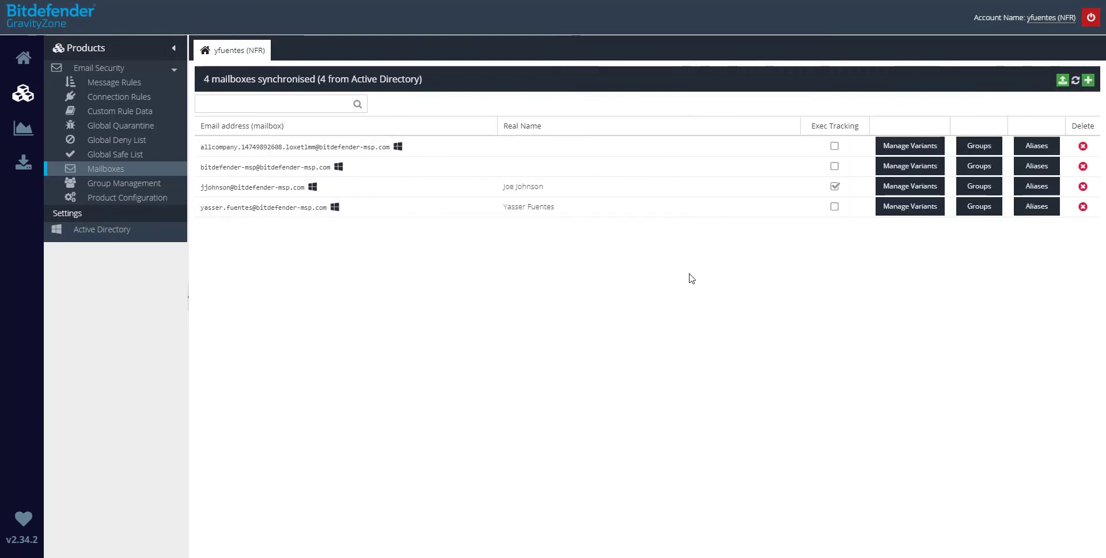
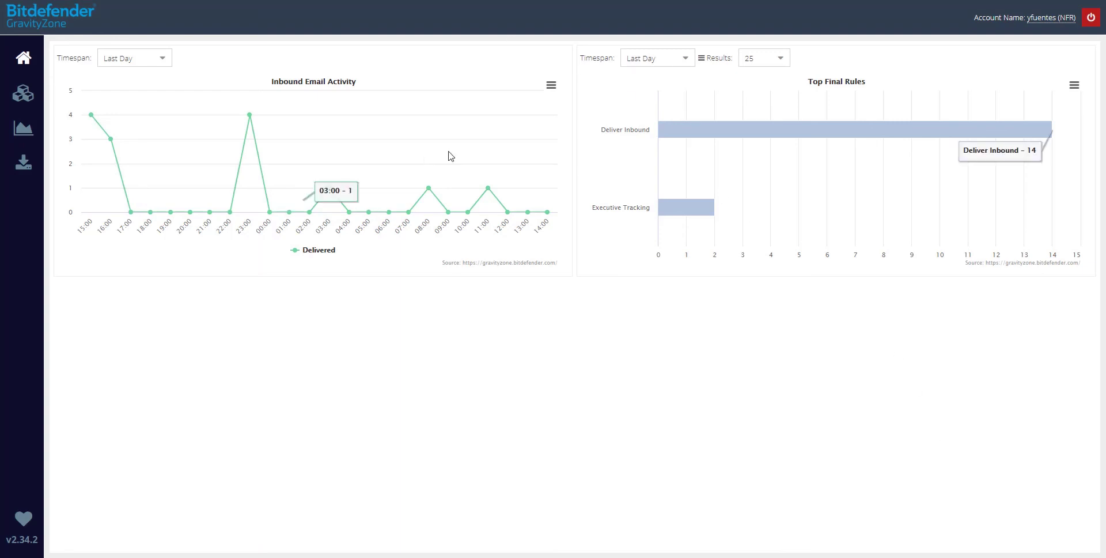
Show the email activity behind the Executive Tracking rule in Top Final Rules, and examine the first listed message's details and rule actions
{"action": "mouse_move", "coordinate": [678, 208]}
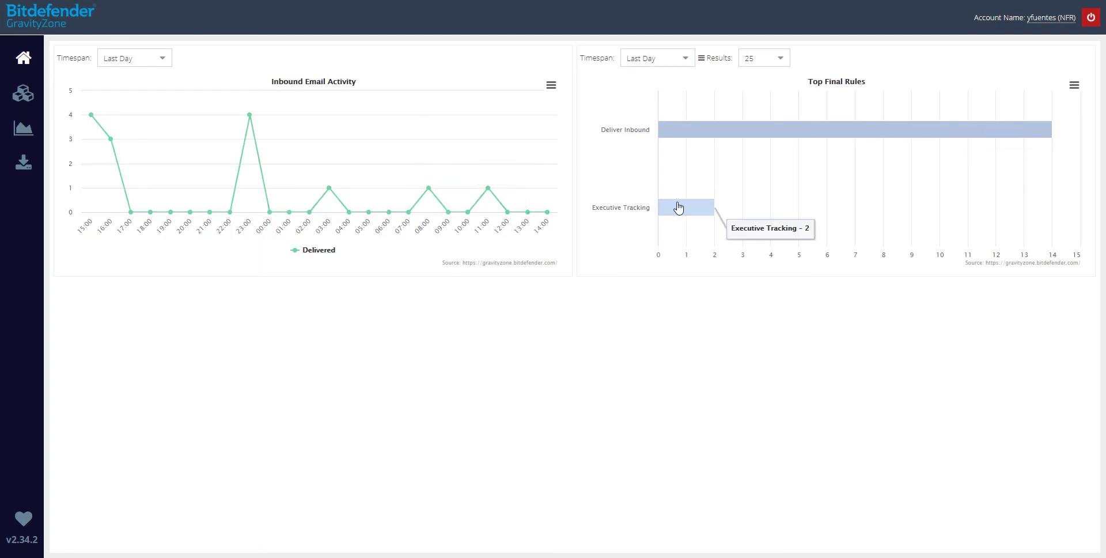
{"action": "left_click", "coordinate": [678, 210]}
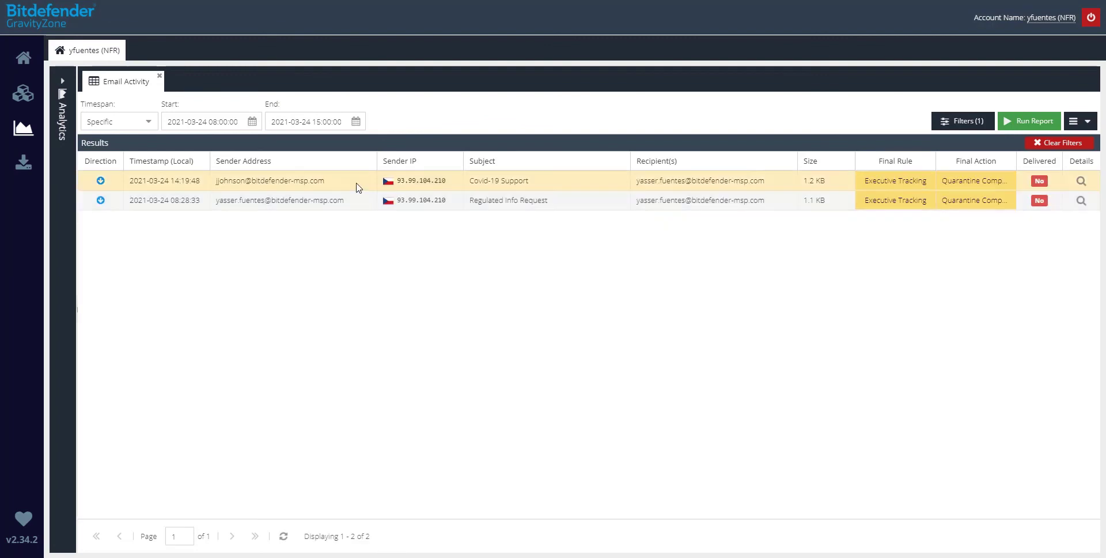
{"action": "double_click", "coordinate": [357, 185]}
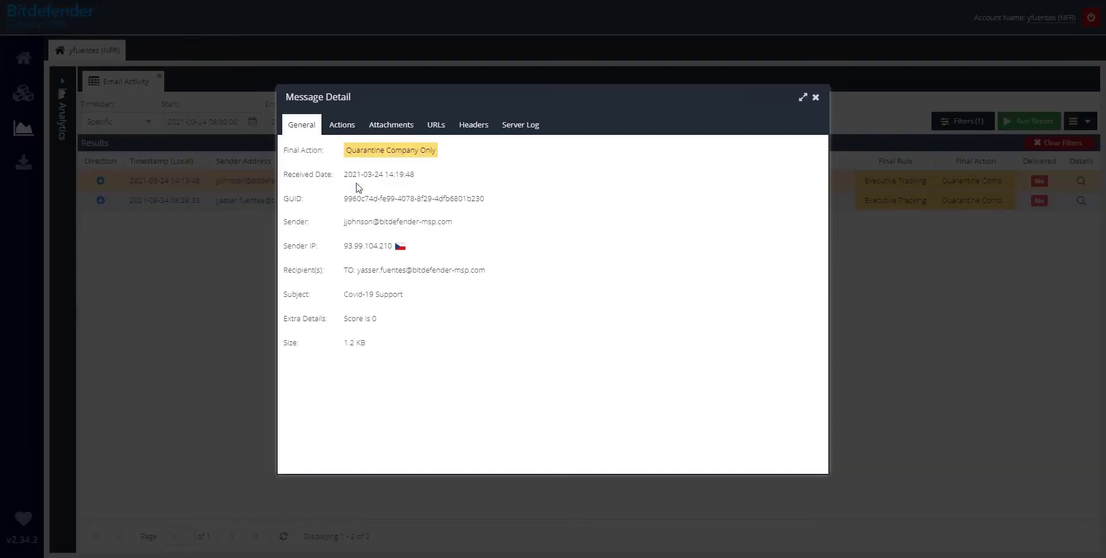
{"action": "left_click", "coordinate": [354, 125]}
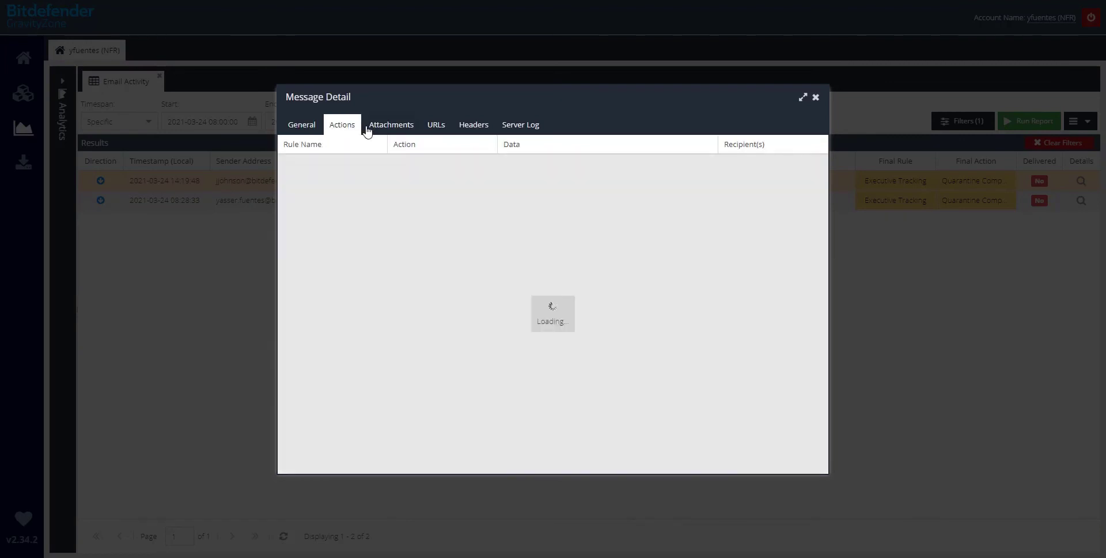
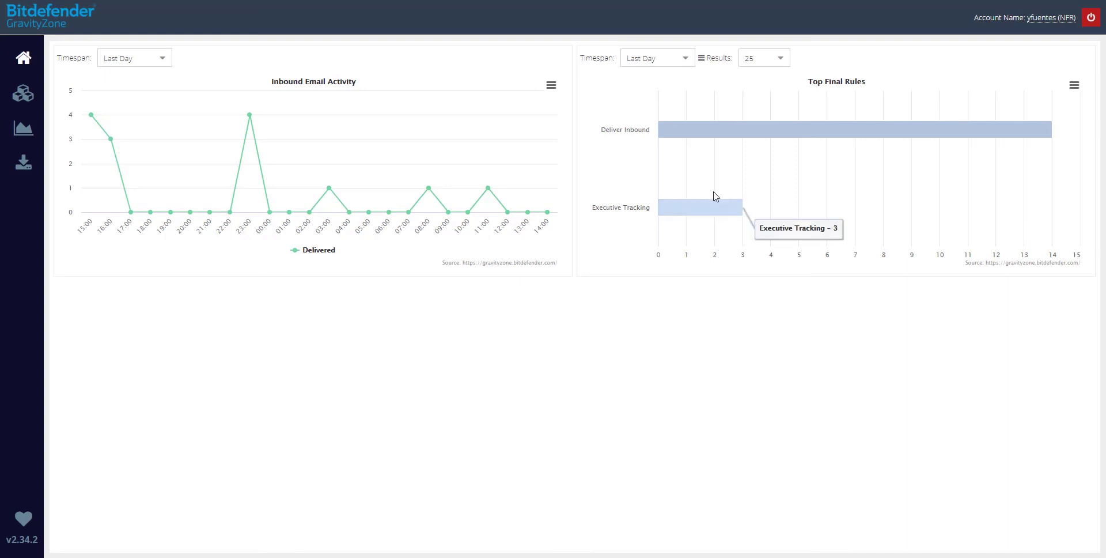
Open the email activity report for messages matched by the Executive Tracking rule in the Top Final Rules chart
{"action": "left_click", "coordinate": [701, 212]}
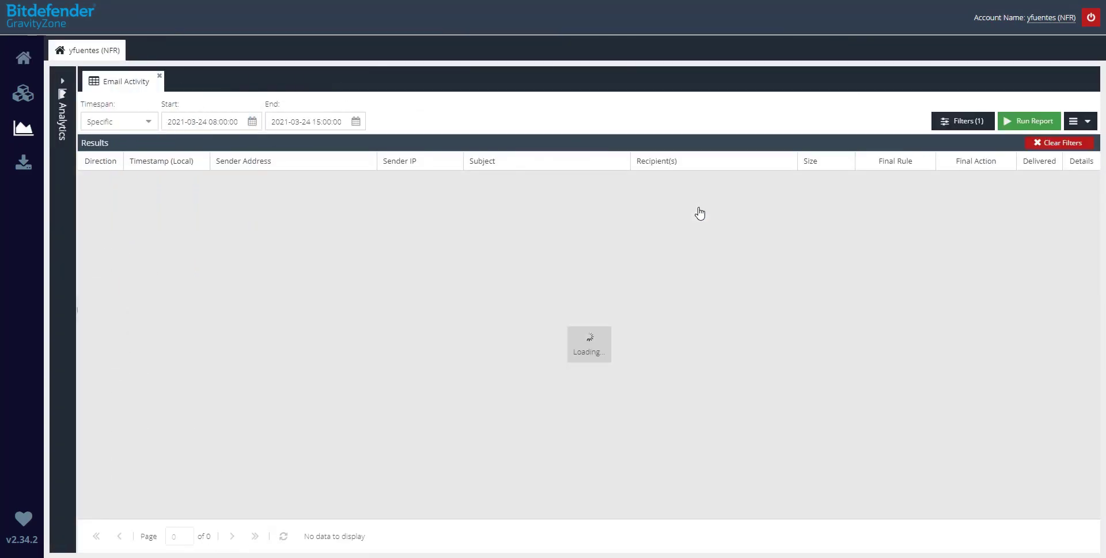